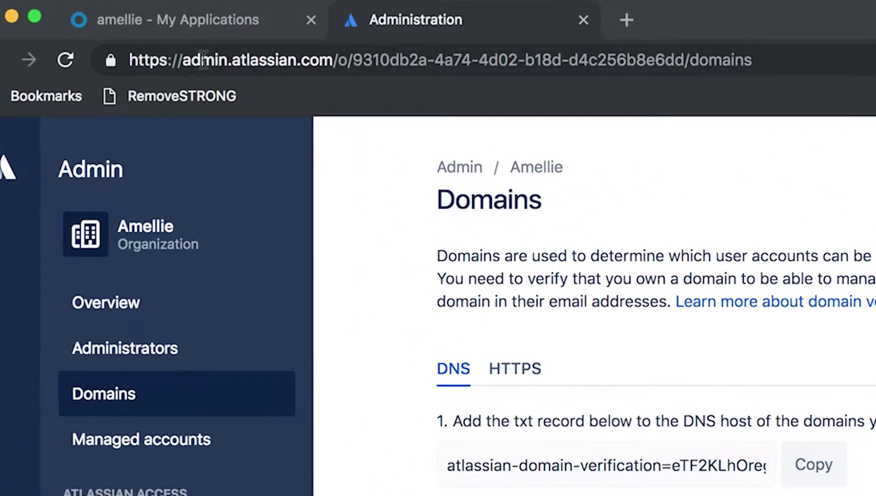
# Highlight the admin.atlassian.com address and the verified amellie.net domain.
pyautogui.click(122, 32)
pyautogui.click(122, 32)
pyautogui.moveTo(182, 58); pyautogui.dragTo(332, 59)
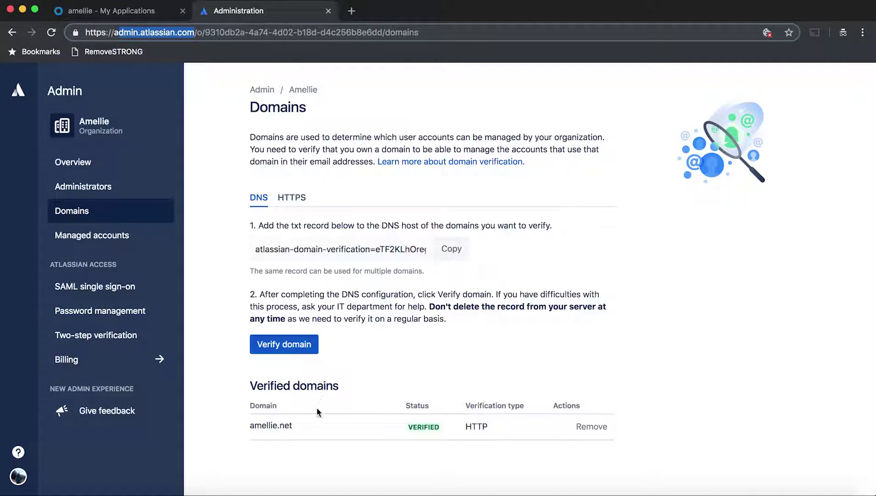
pyautogui.moveTo(312, 425)
pyautogui.mouseDown()
pyautogui.moveTo(242, 431)
pyautogui.moveTo(303, 429)
pyautogui.mouseUp()
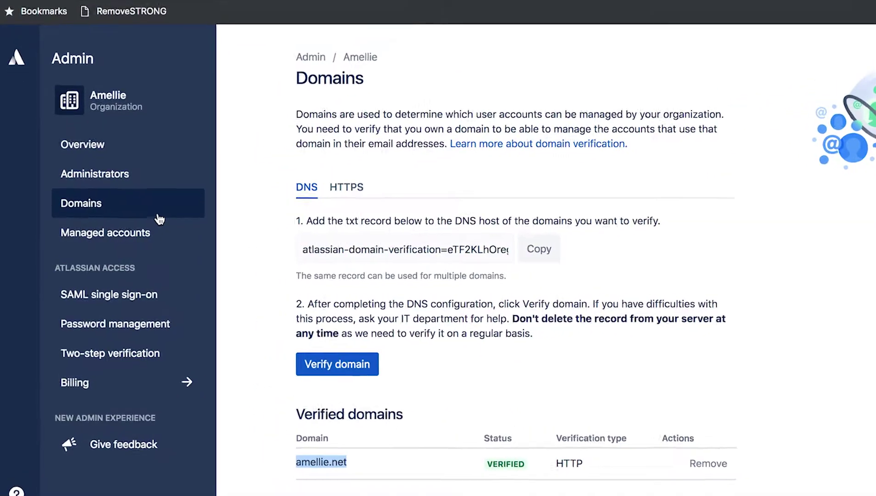
# Switch to the HTTPS method and point out the atlassian-domain-verification.html download file.
pyautogui.click(437, 176)
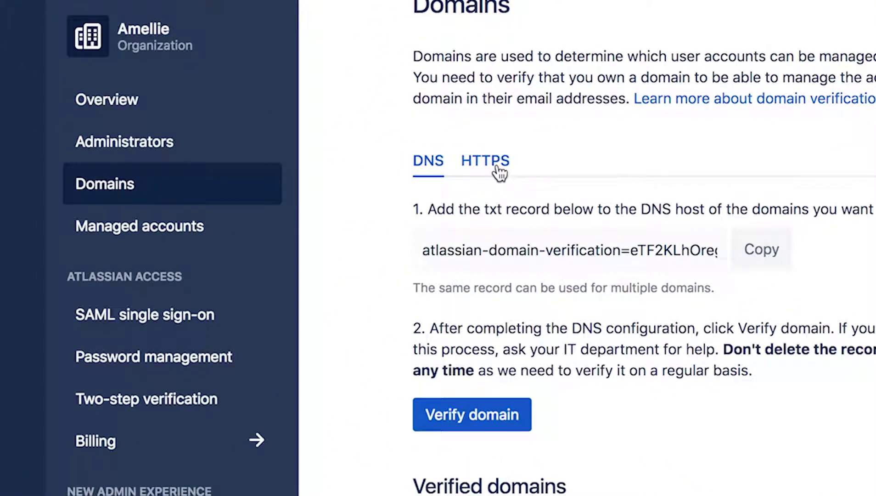
pyautogui.click(702, 240)
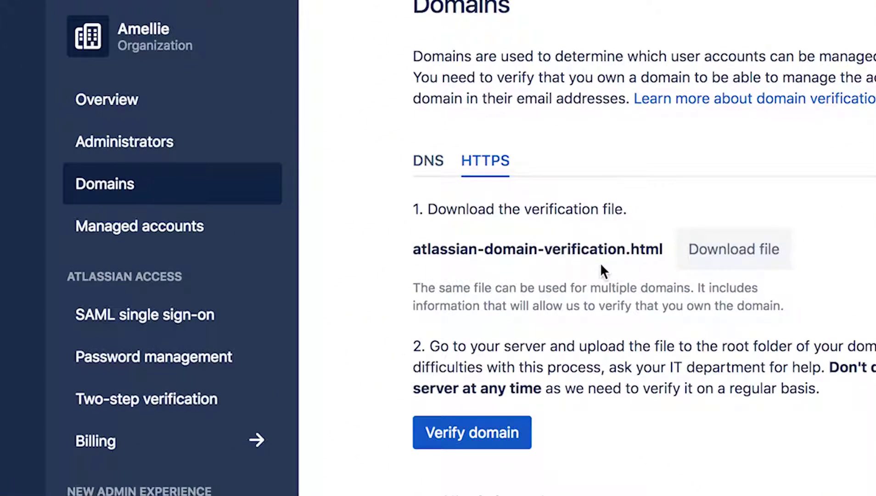
pyautogui.moveTo(412, 250); pyautogui.dragTo(663, 251)
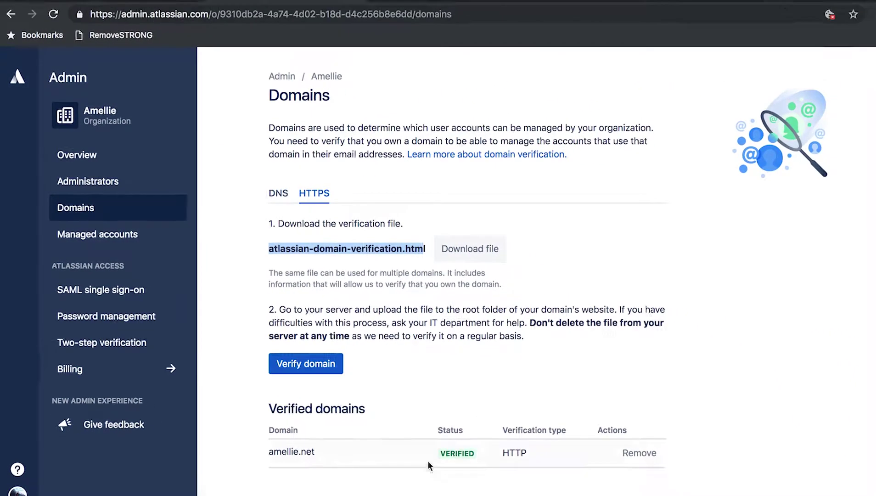
pyautogui.moveTo(274, 451); pyautogui.dragTo(366, 382)
pyautogui.click(338, 434)
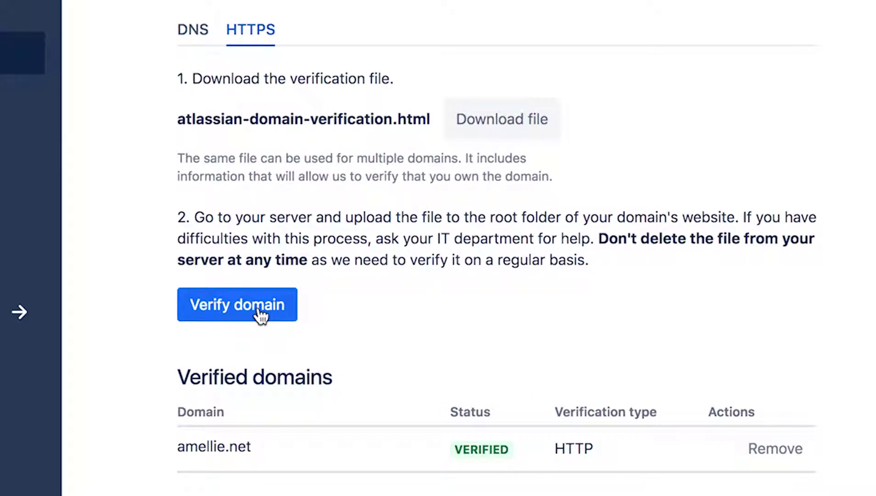
pyautogui.moveTo(429, 119); pyautogui.dragTo(352, 115)
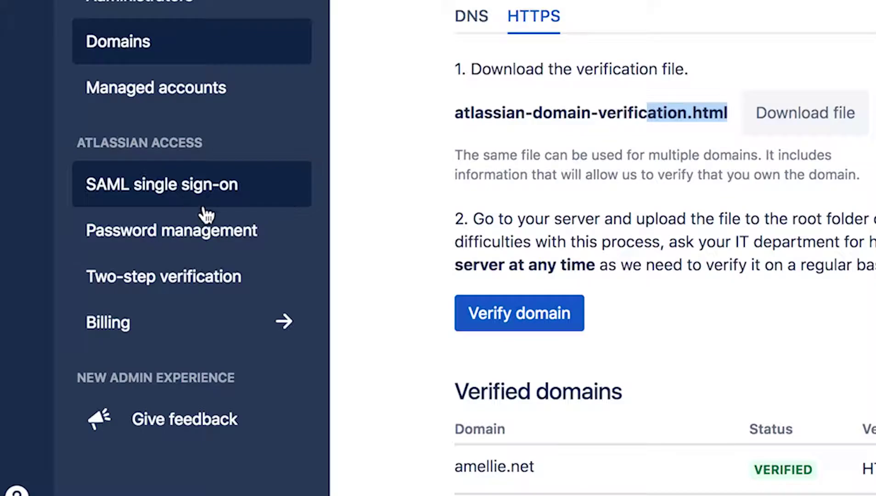
# Open SAML single sign-on's Edit configuration, inspect the identity provider Entity ID, then go to Okta.
pyautogui.click(216, 203)
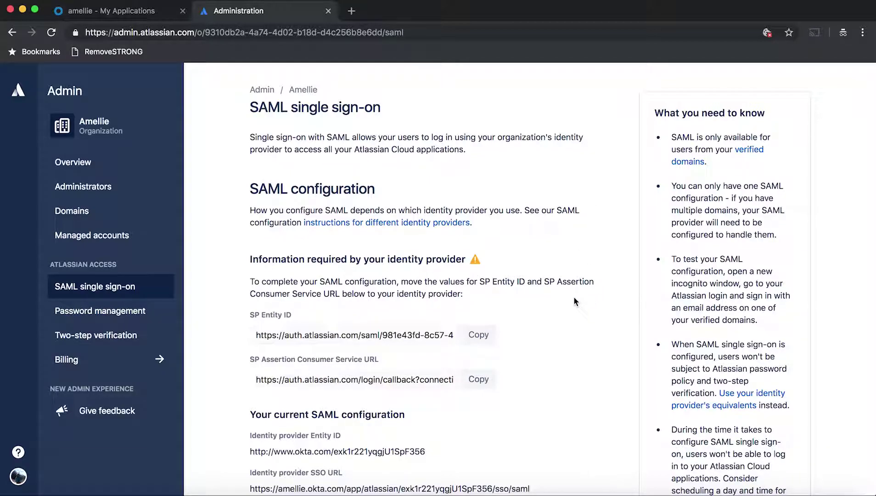
pyautogui.scroll(-2, 395, 322)
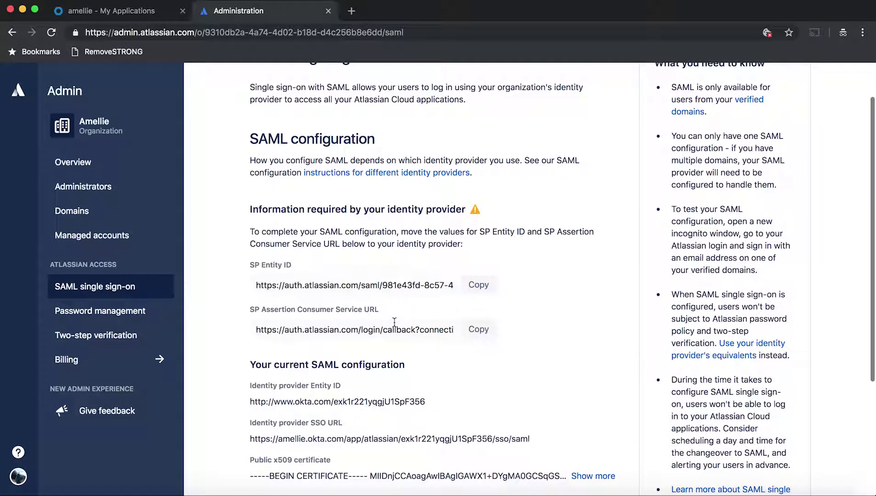
pyautogui.scroll(-2, 394, 321)
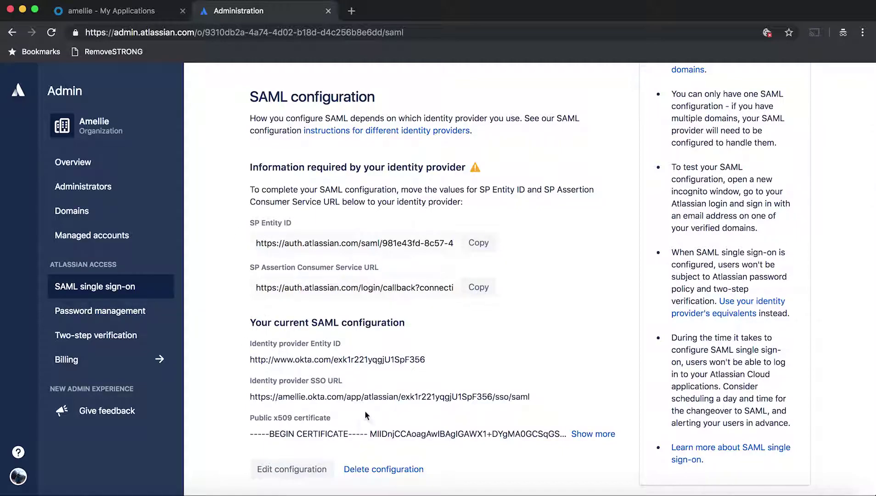
pyautogui.scroll(-2, 365, 410)
pyautogui.click(292, 418)
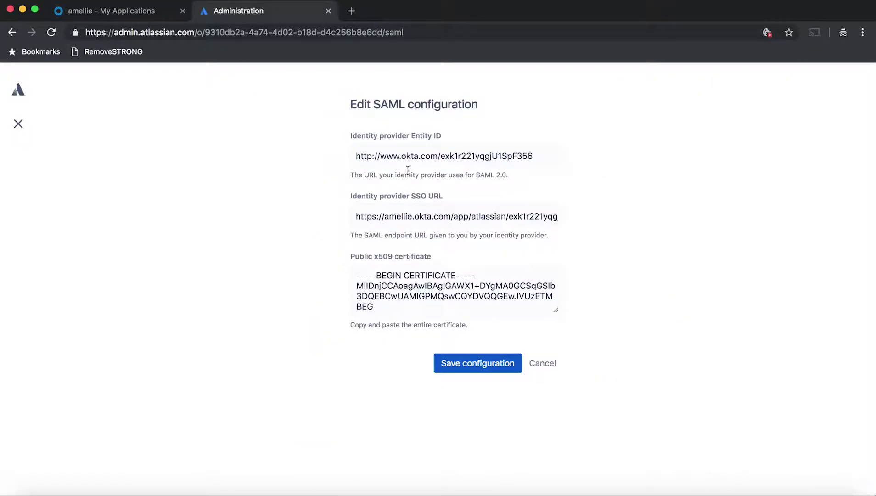
pyautogui.moveTo(425, 151); pyautogui.dragTo(505, 151)
pyautogui.click(517, 150)
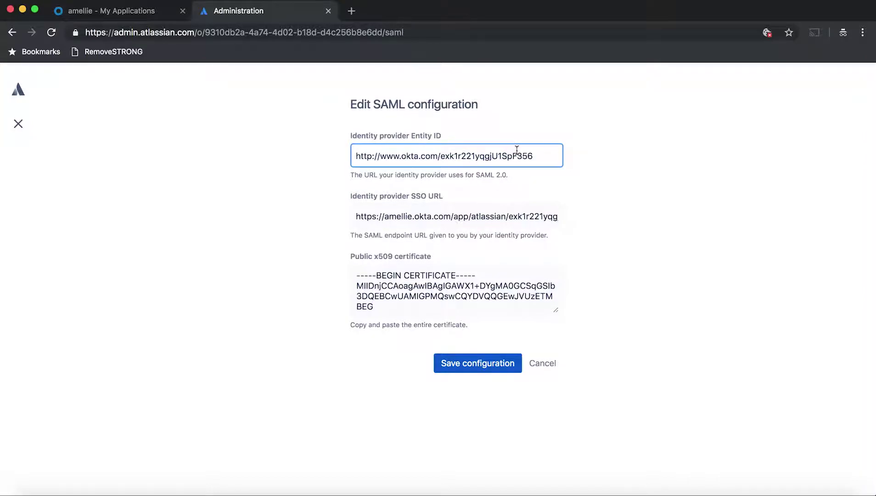
pyautogui.click(149, 14)
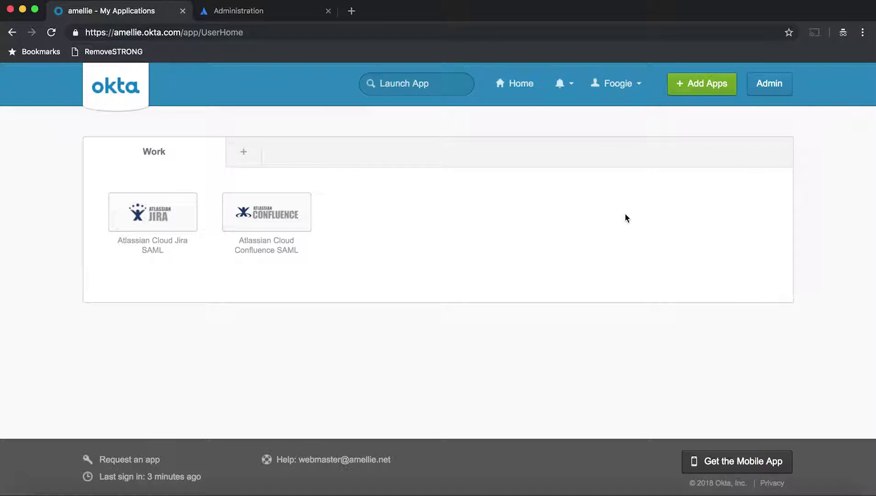
# Open the Okta admin console from the My Applications page.
pyautogui.click(242, 14)
pyautogui.click(121, 11)
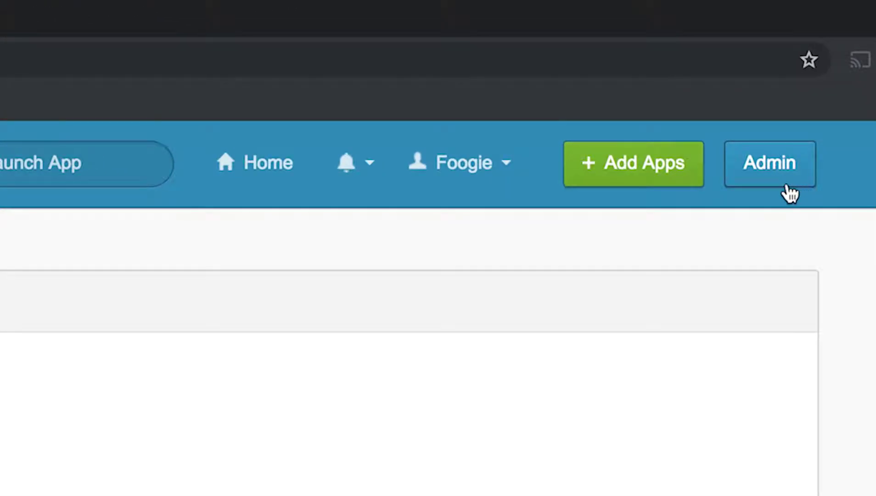
pyautogui.click(785, 181)
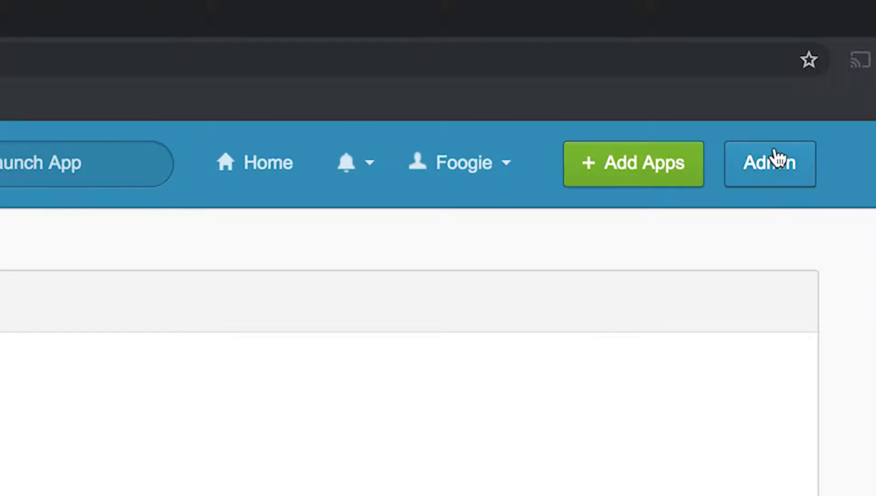
pyautogui.click(778, 185)
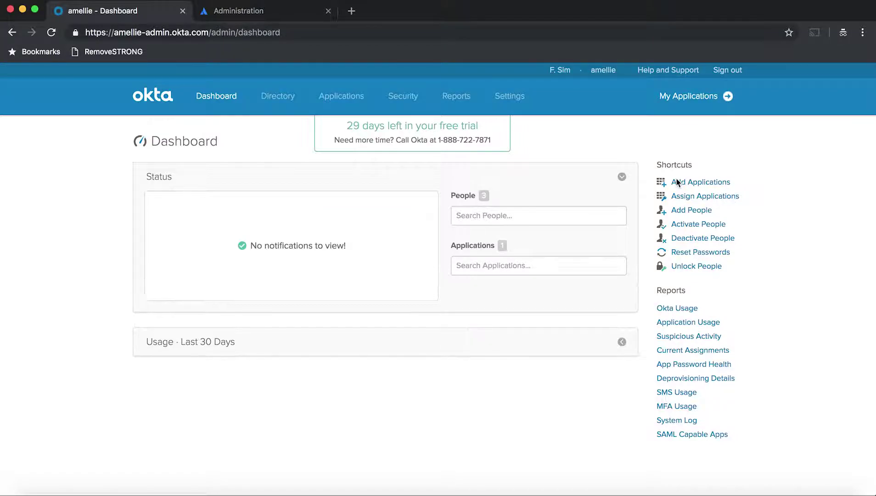
# Search the Okta app catalog for 'atlassian cloud' and add the Atlassian Cloud integration.
pyautogui.moveTo(340, 115)
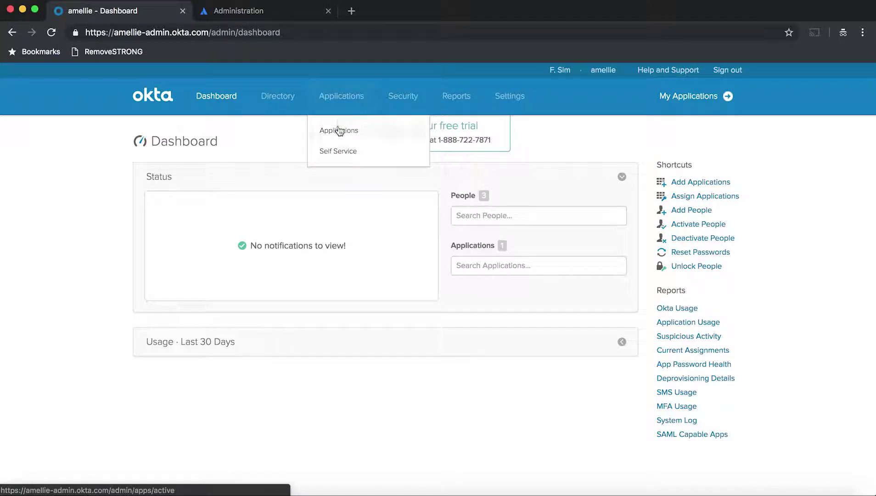
pyautogui.click(338, 131)
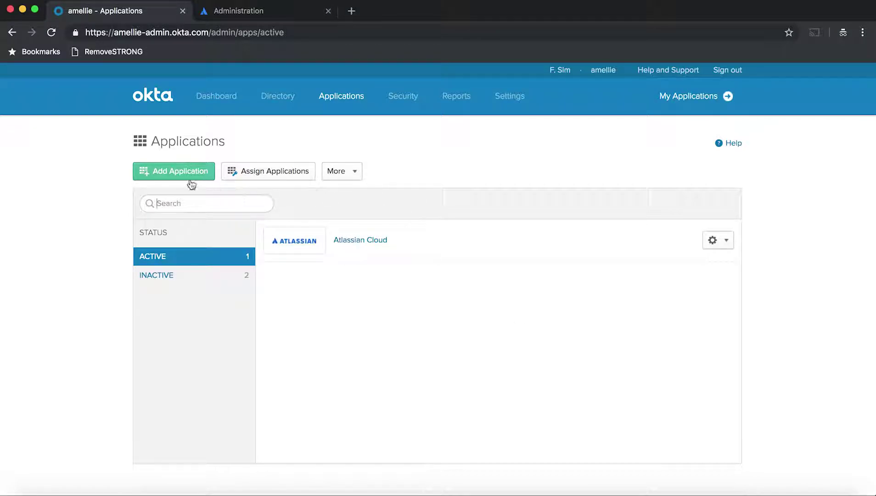
pyautogui.click(186, 176)
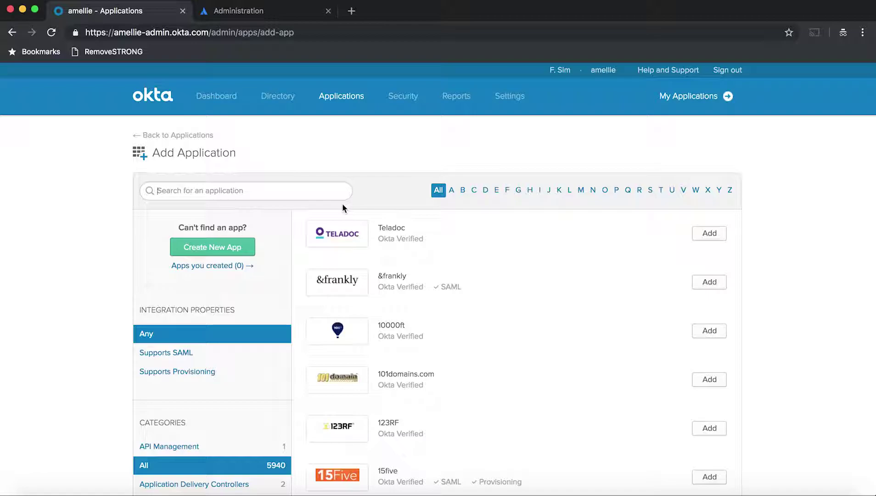
pyautogui.click(313, 191)
pyautogui.write('atlassian ')
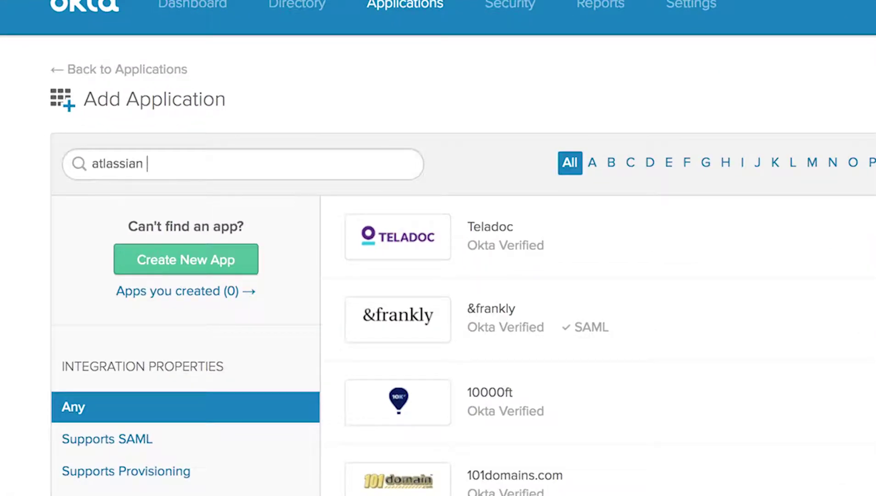
pyautogui.write('cloud')
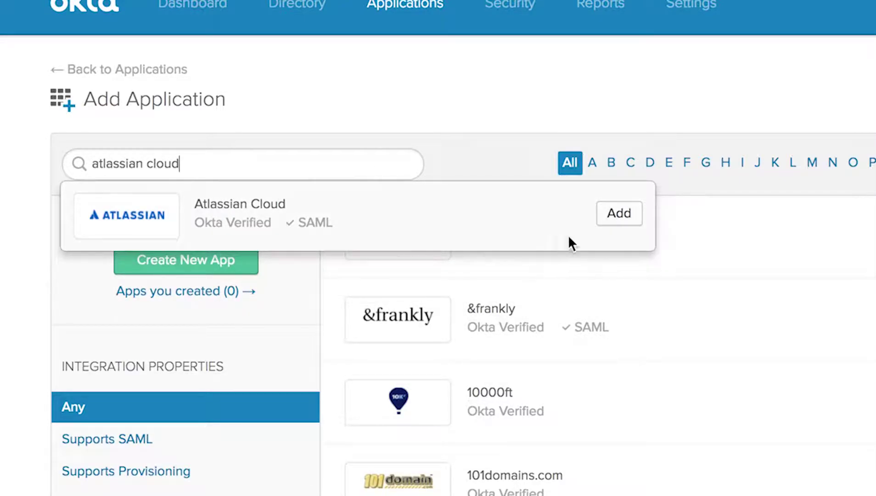
pyautogui.click(609, 222)
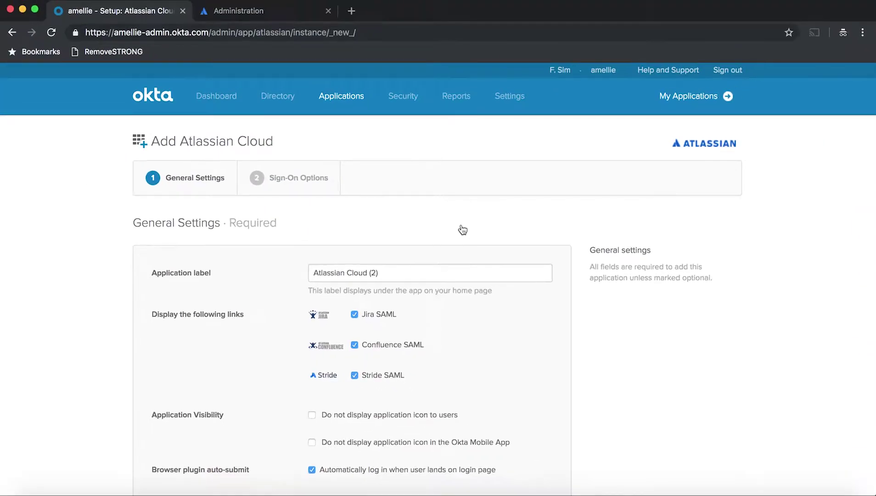
# Uncheck Stride SAML and change the application label to 'Amellie Cloud'.
pyautogui.scroll(-3, 462, 228)
pyautogui.click(355, 297)
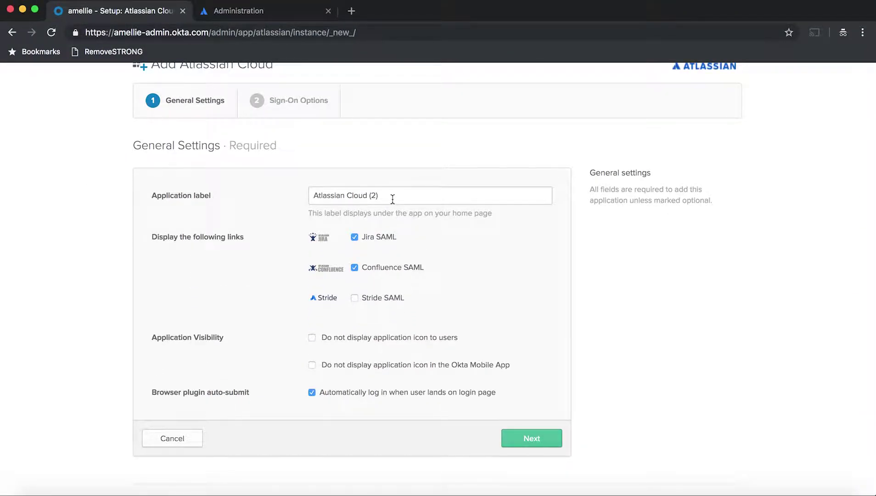
pyautogui.scroll(1, 388, 218)
pyautogui.moveTo(379, 223); pyautogui.dragTo(277, 223)
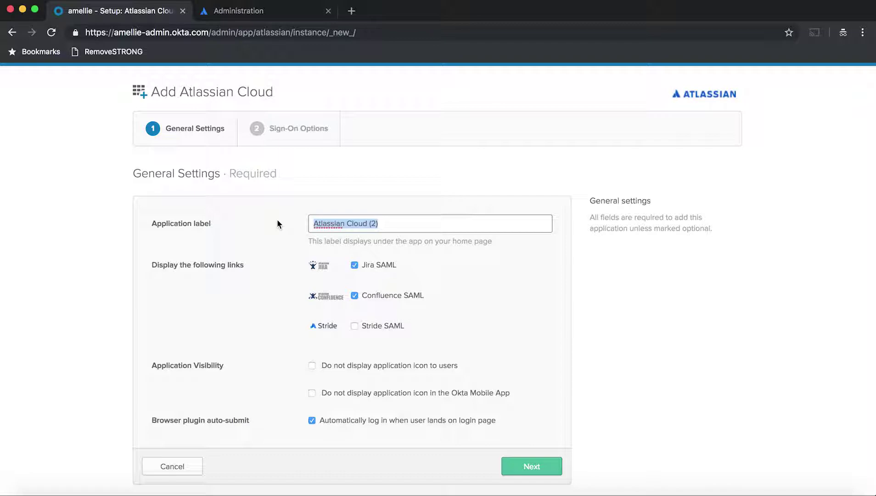
pyautogui.write('Amellie ')
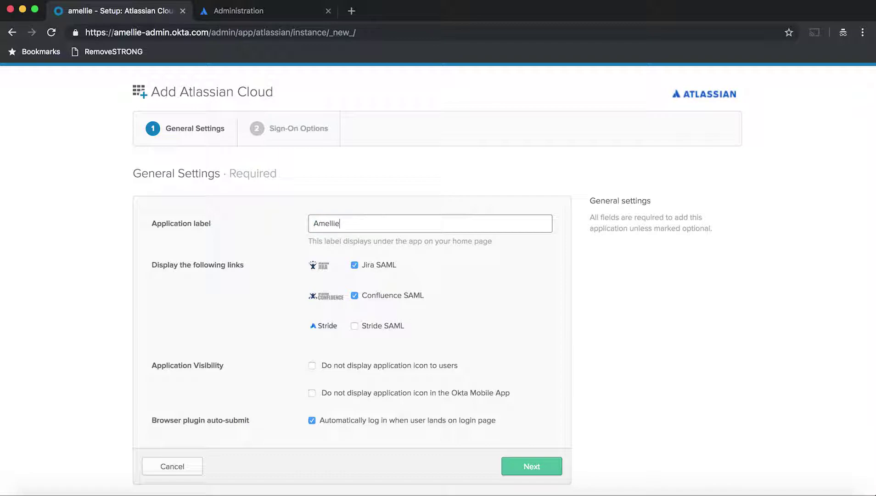
pyautogui.write('Cloud')
# Choose SAML 2.0 as the sign-on method and open View Setup Instructions in a new tab.
pyautogui.press('Return')
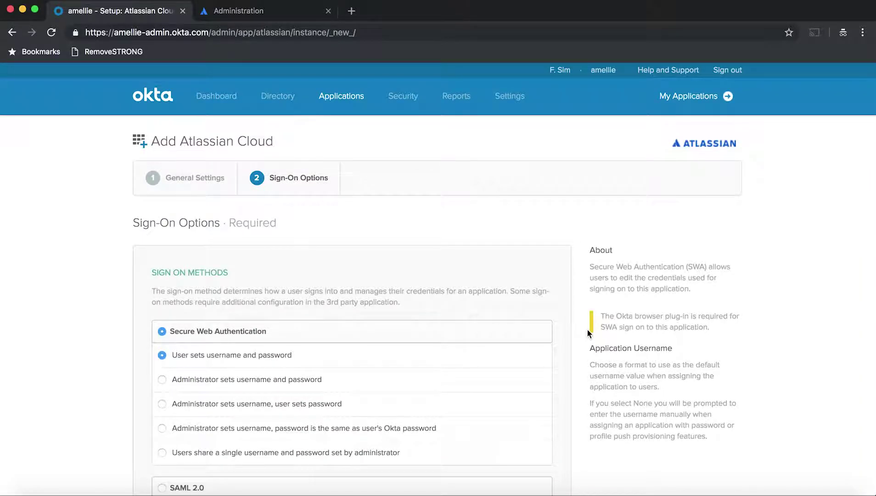
pyautogui.scroll(-3, 372, 188)
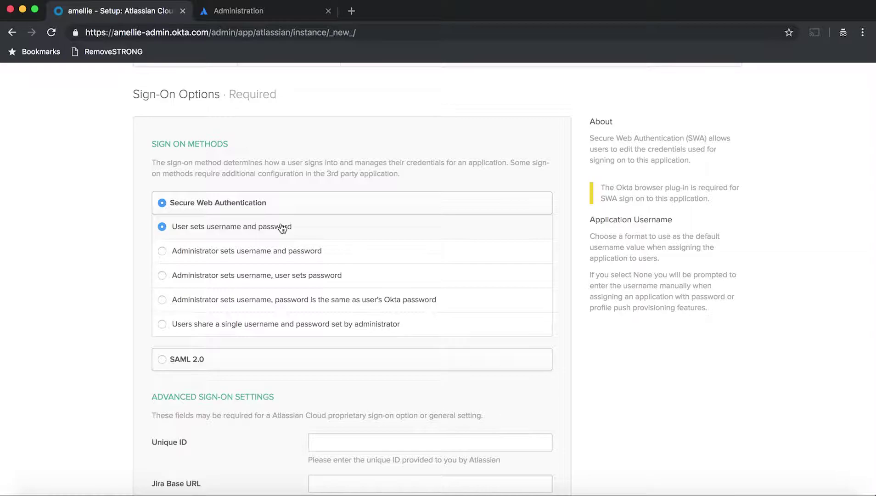
pyautogui.click(238, 359)
pyautogui.scroll(-3, 473, 226)
pyautogui.scroll(1, 474, 231)
pyautogui.scroll(3, 473, 231)
pyautogui.scroll(-1, 349, 230)
pyautogui.scroll(-1, 326, 227)
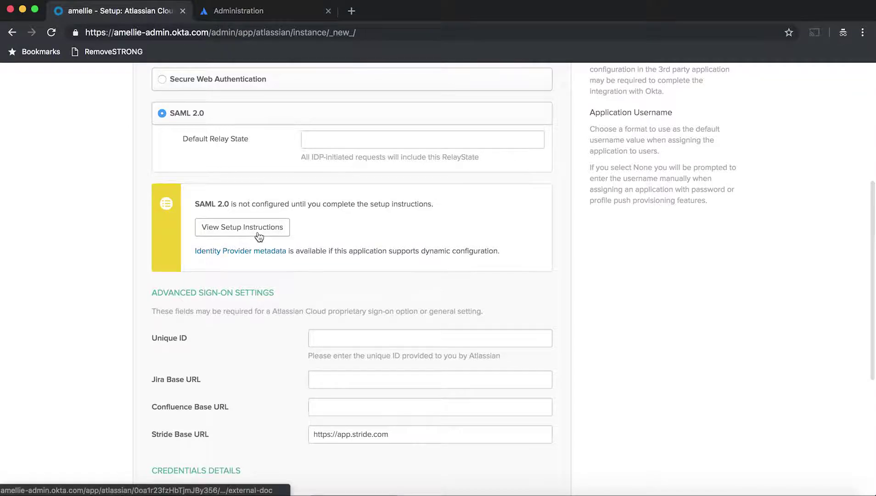
pyautogui.click(259, 236)
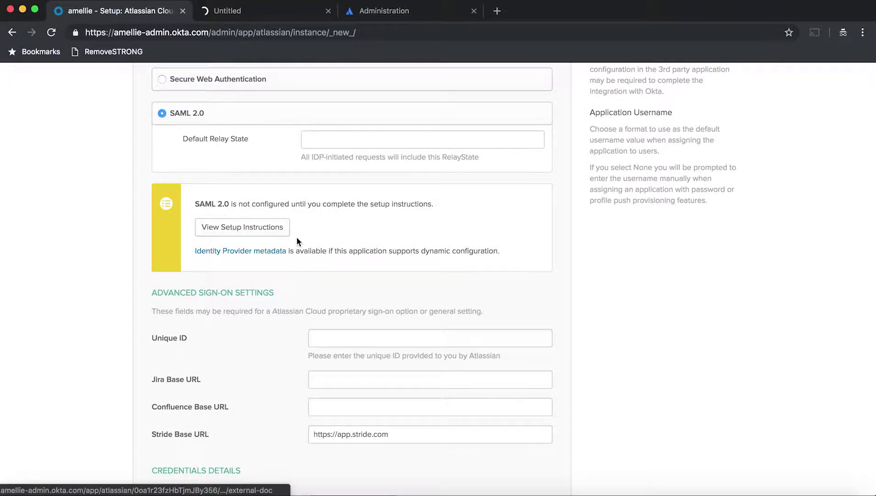
# Select the Identity provider Entity ID URL in Okta's Setup SSO instructions.
pyautogui.click(255, 12)
pyautogui.scroll(-2, 302, 225)
pyautogui.scroll(-20, 302, 225)
pyautogui.scroll(-8, 302, 226)
pyautogui.scroll(1, 302, 224)
pyautogui.scroll(20, 302, 223)
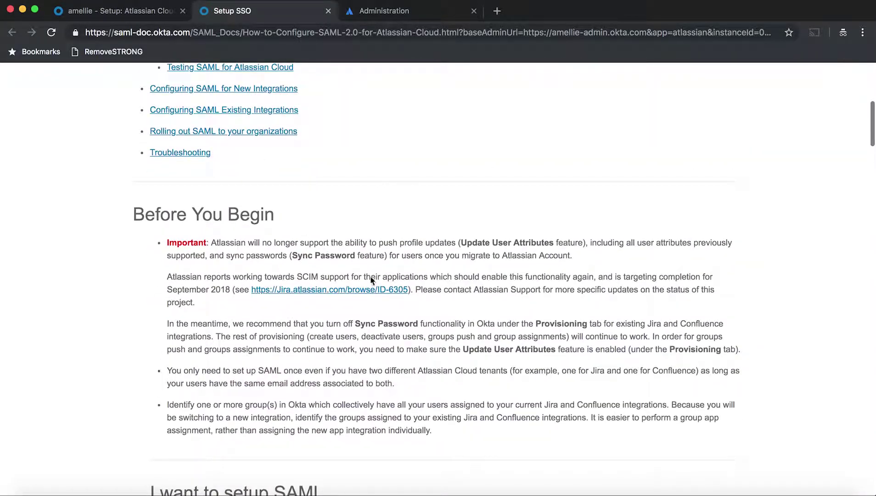
pyautogui.scroll(-12, 370, 276)
pyautogui.scroll(-4, 370, 276)
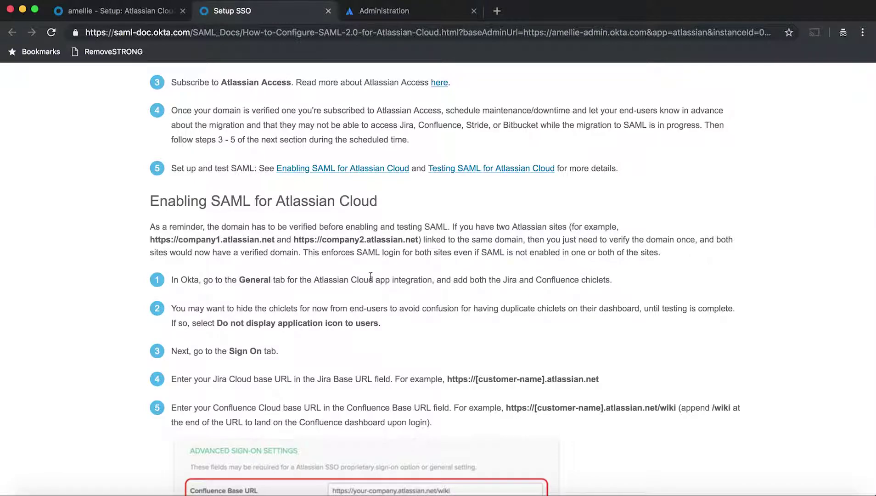
pyautogui.scroll(-3, 370, 275)
pyautogui.scroll(-20, 371, 280)
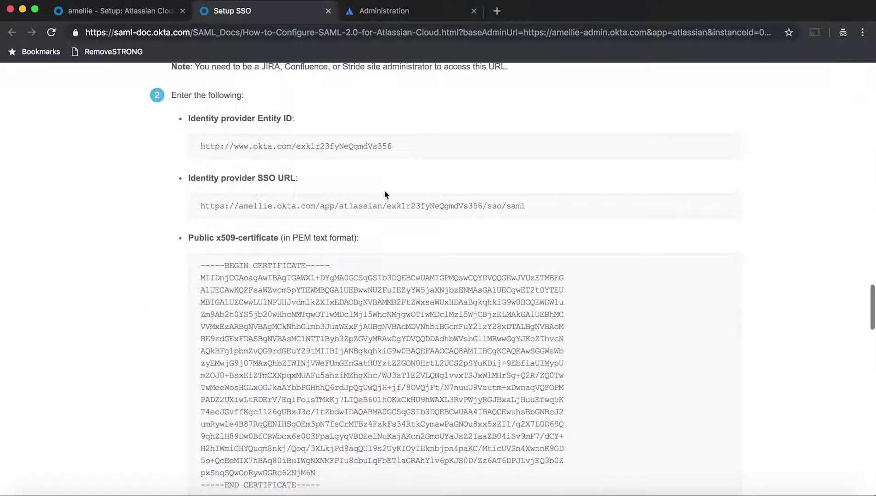
pyautogui.scroll(-1, 386, 189)
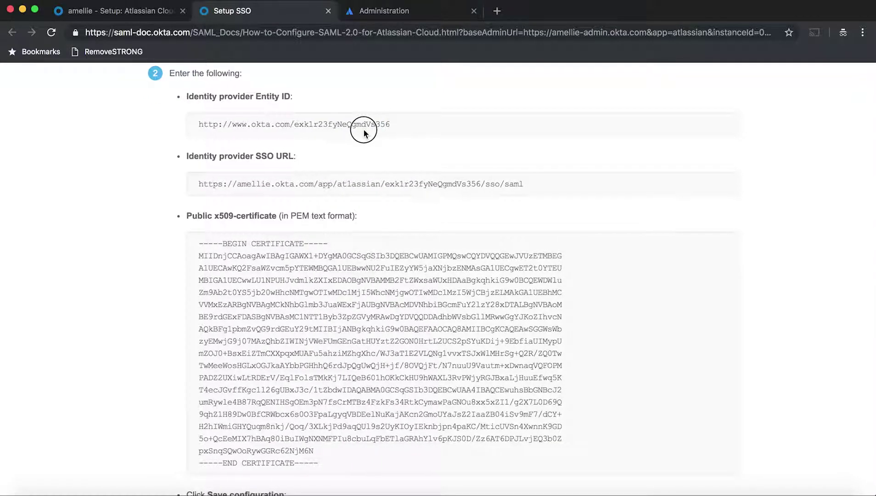
pyautogui.moveTo(392, 125); pyautogui.dragTo(106, 118)
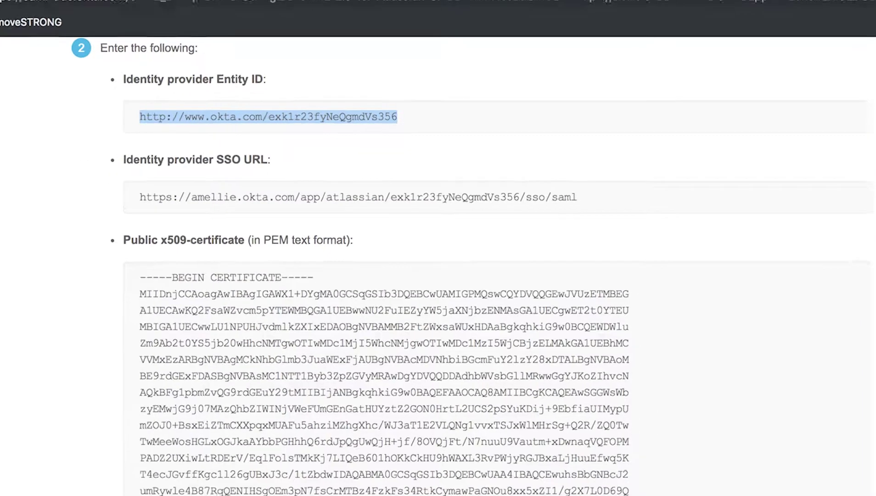
pyautogui.click(376, 12)
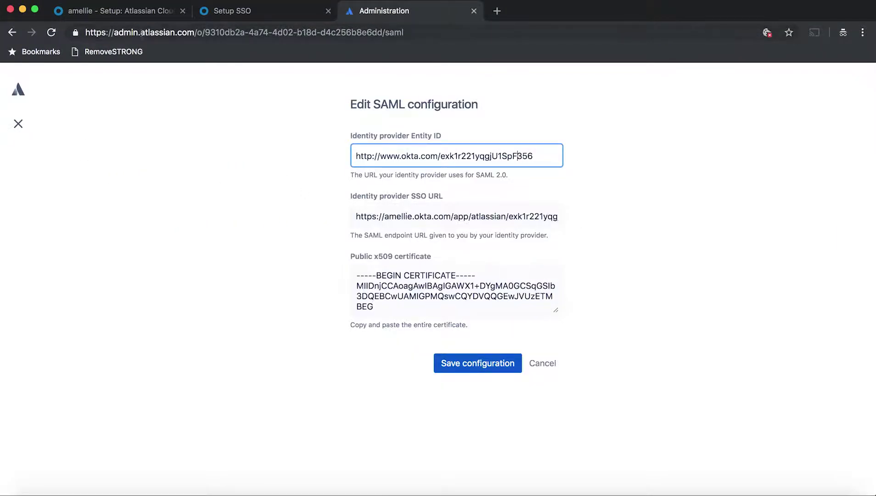
# Reopen the Atlassian SAML form and paste Okta's Entity ID over the old one.
pyautogui.click(18, 124)
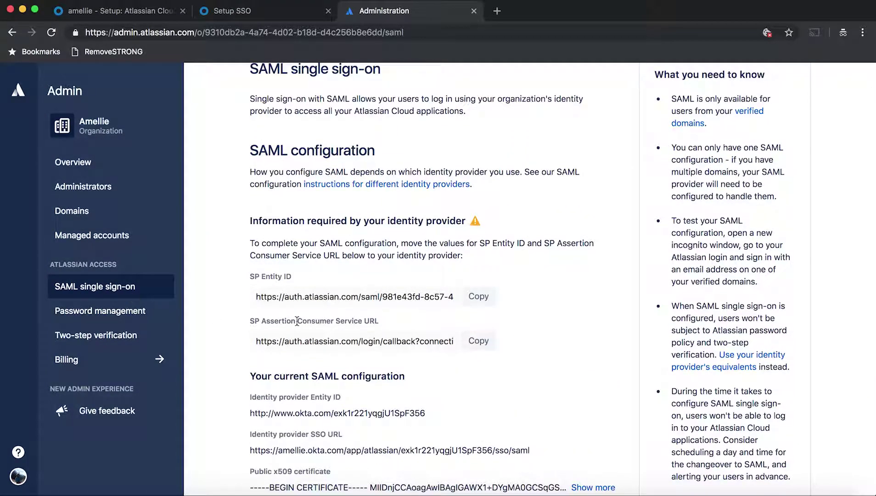
pyautogui.scroll(-3, 296, 321)
pyautogui.click(293, 453)
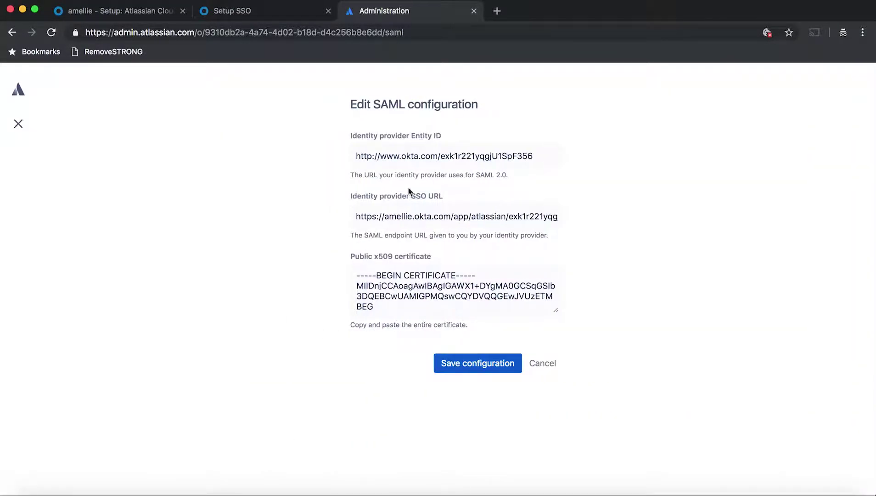
pyautogui.moveTo(538, 155); pyautogui.dragTo(308, 160)
pyautogui.press('super+v')
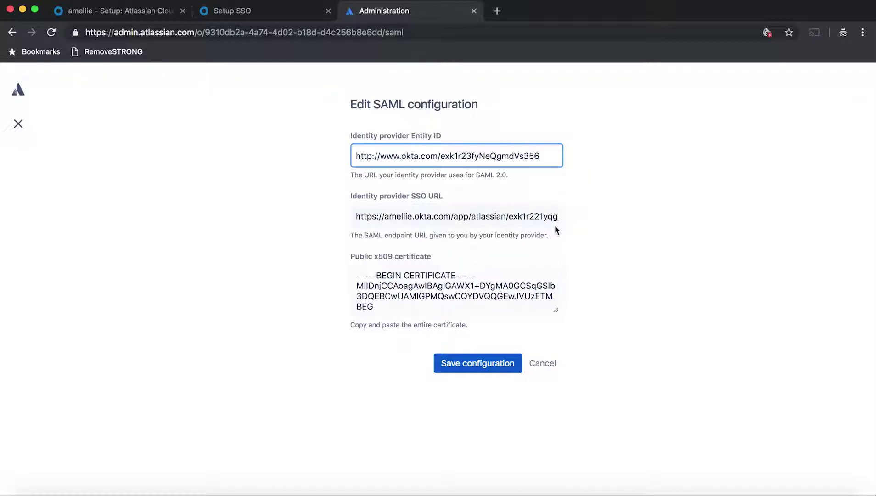
# Replace the SSO URL with Okta's Identity provider SSO URL.
pyautogui.click(256, 11)
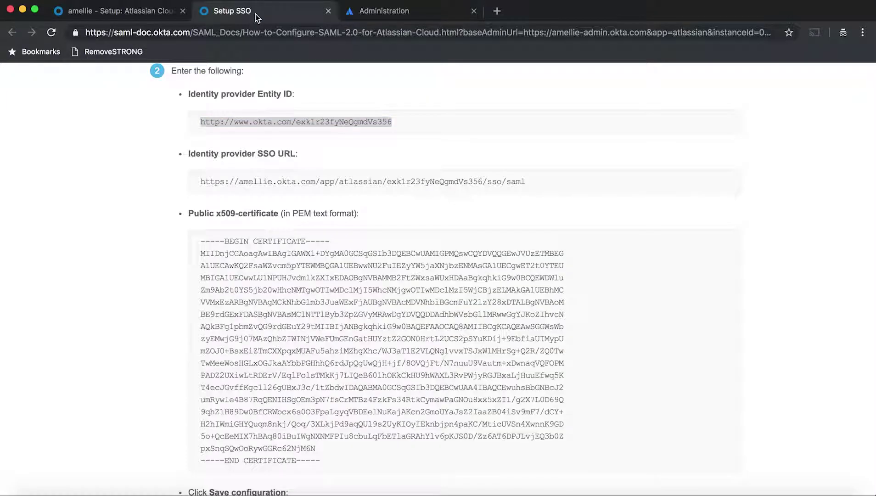
pyautogui.tripleClick(318, 180)
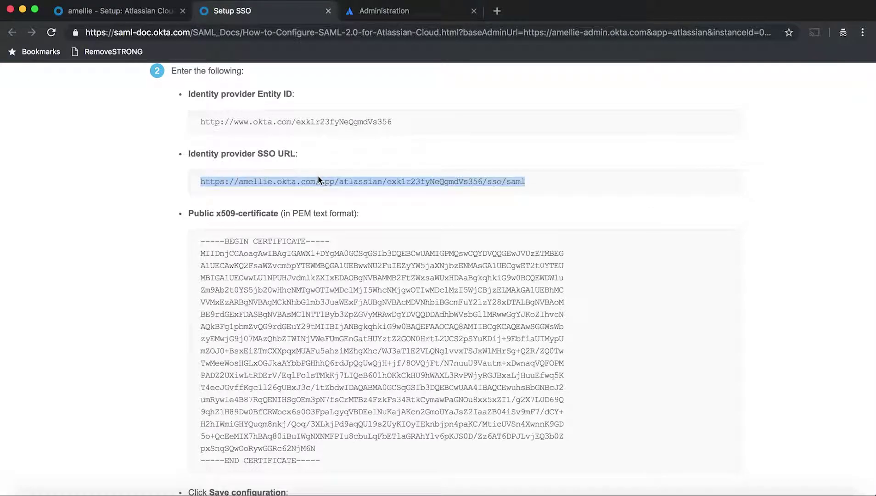
pyautogui.click(397, 13)
pyautogui.tripleClick(482, 216)
pyautogui.press('super+v')
# Replace the x509 certificate with the certificate block copied from Okta's instructions.
pyautogui.click(274, 10)
pyautogui.tripleClick(401, 379)
pyautogui.moveTo(320, 463); pyautogui.dragTo(192, 235)
pyautogui.press('super+c')
pyautogui.click(409, 16)
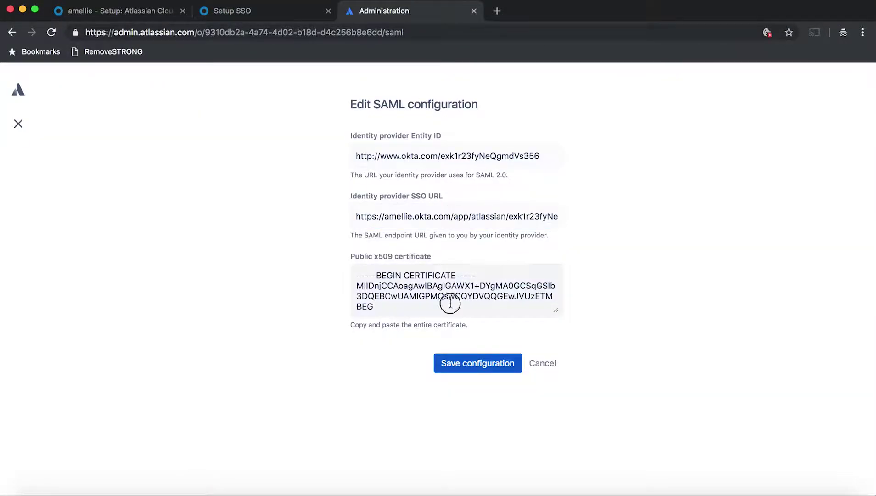
pyautogui.click(448, 303)
pyautogui.press('super+a')
pyautogui.press('super+v')
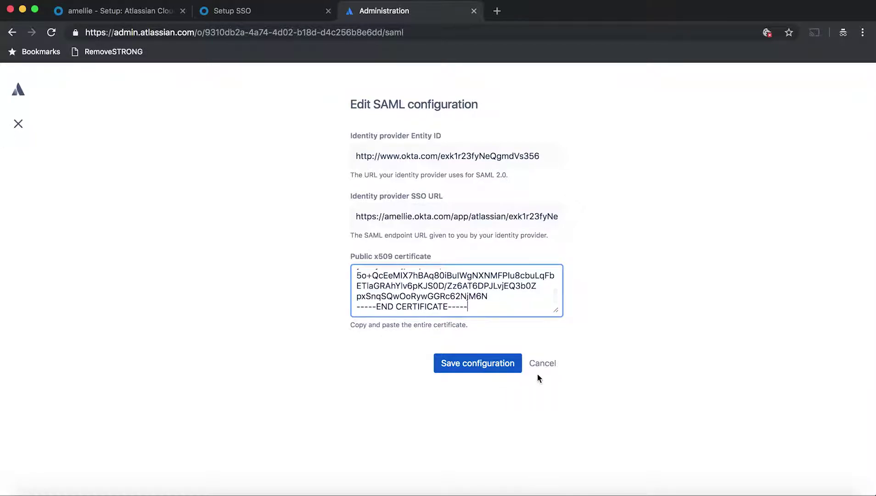
# Close the SAML form and select the ID at the end of the SP Entity ID.
pyautogui.click(559, 364)
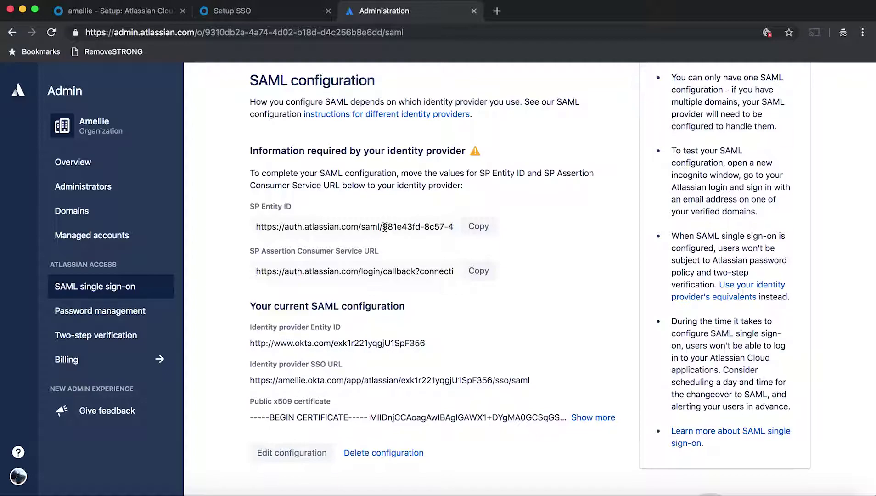
pyautogui.click(394, 226)
pyautogui.click(382, 227)
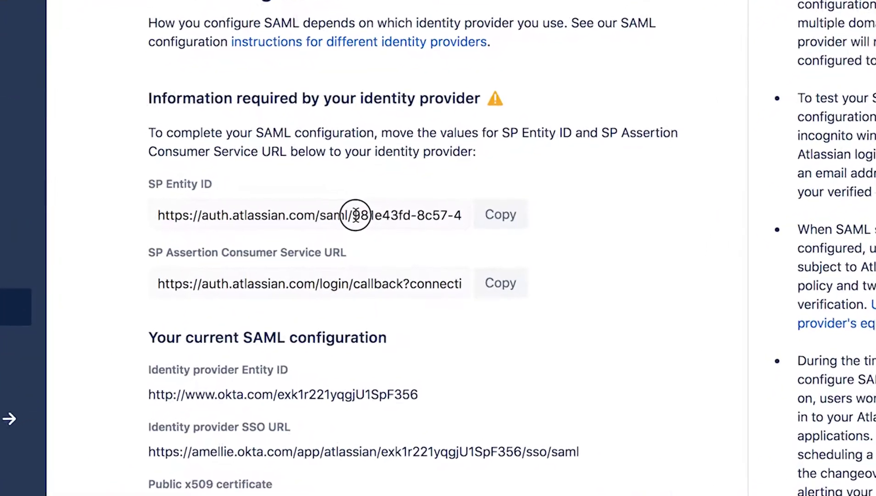
pyautogui.moveTo(355, 215); pyautogui.dragTo(537, 209)
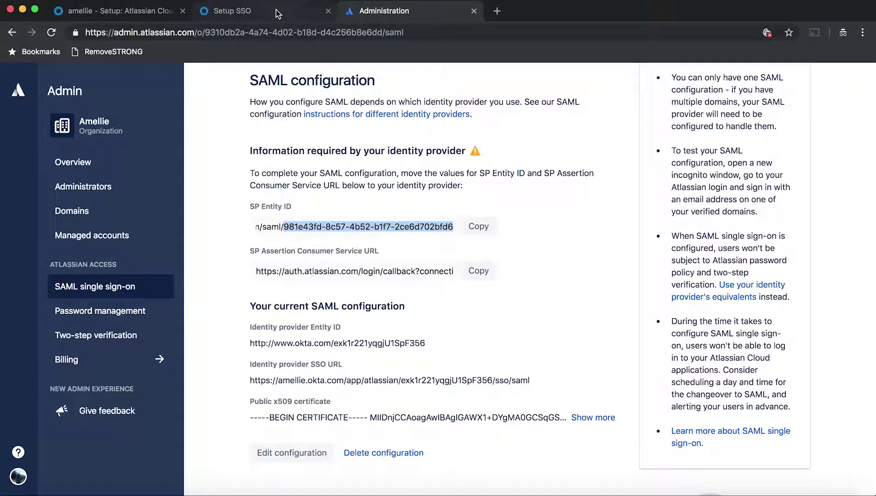
pyautogui.click(278, 13)
pyautogui.scroll(-3, 232, 172)
# Paste the Atlassian ID into the Okta app's Unique ID field.
pyautogui.click(161, 17)
pyautogui.click(346, 322)
pyautogui.press('super+v')
pyautogui.scroll(-1, 540, 309)
pyautogui.scroll(-3, 540, 309)
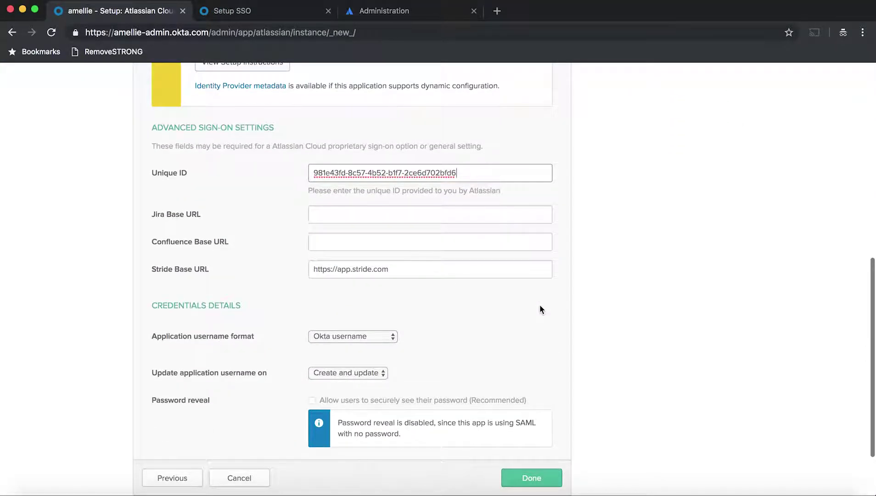
pyautogui.click(380, 238)
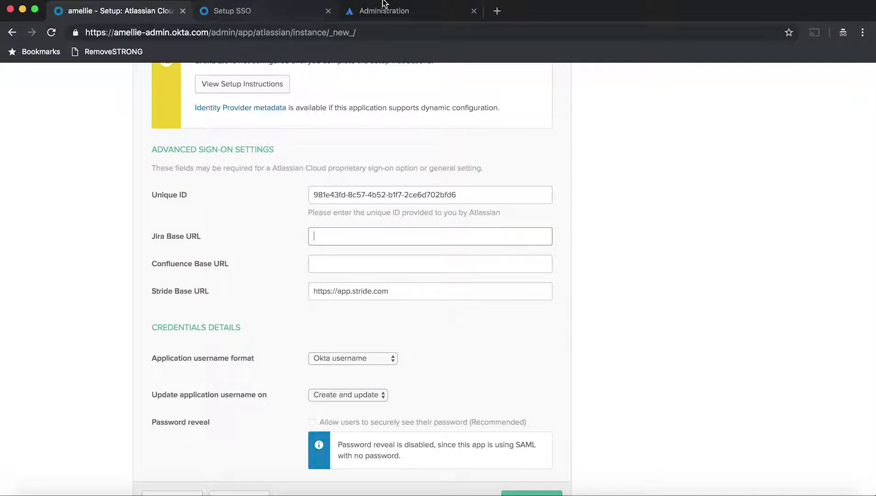
pyautogui.write('https://amellie.atlassian.net')
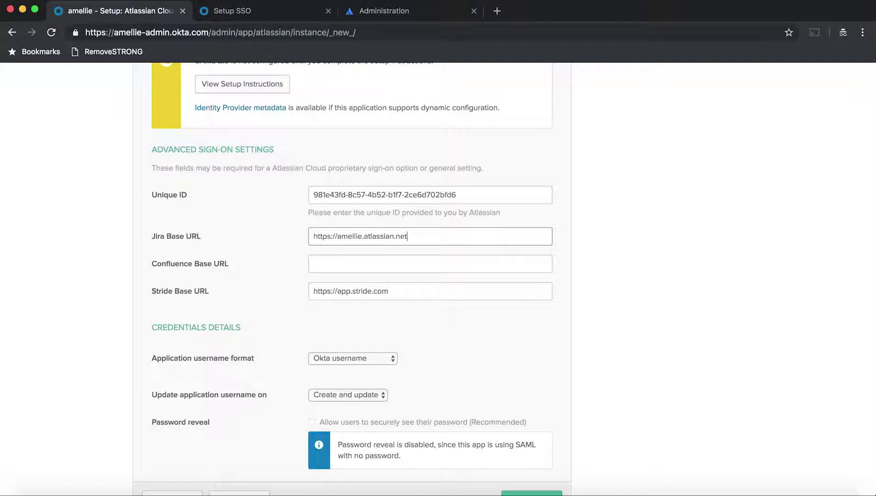
pyautogui.press('super+a')
pyautogui.press('super+c')
pyautogui.click(404, 265)
pyautogui.press('super+v')
pyautogui.write('/')
# Set the Application username format to Email.
pyautogui.scroll(-3, 673, 261)
pyautogui.click(362, 263)
pyautogui.click(357, 241)
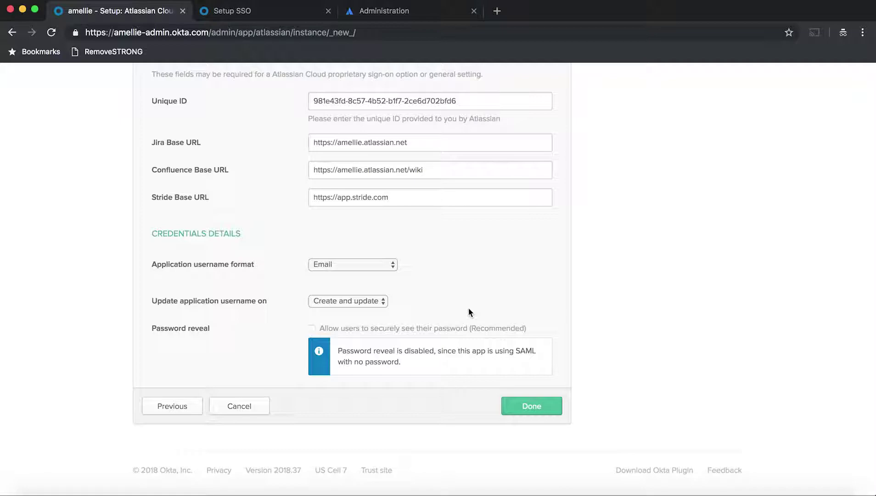
pyautogui.click(349, 267)
pyautogui.click(543, 282)
# Save the new Amellie Cloud app and return to the Applications list.
pyautogui.click(539, 407)
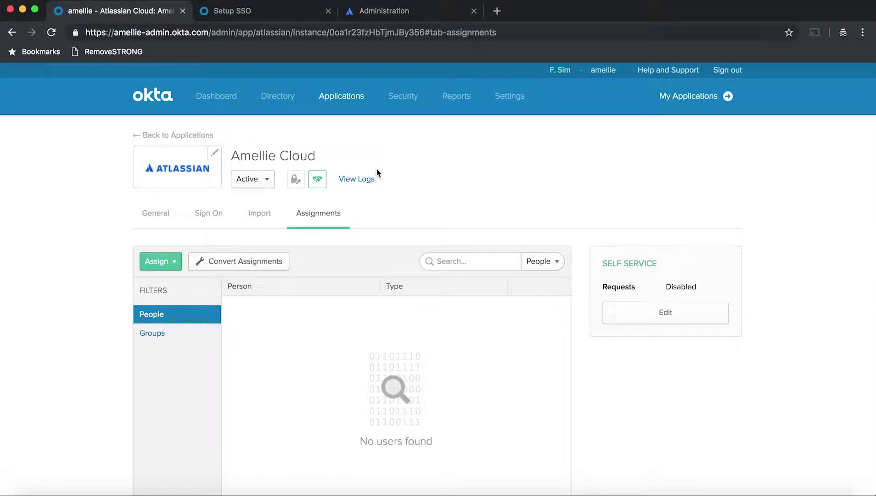
pyautogui.moveTo(352, 97)
pyautogui.click(350, 130)
pyautogui.click(294, 179)
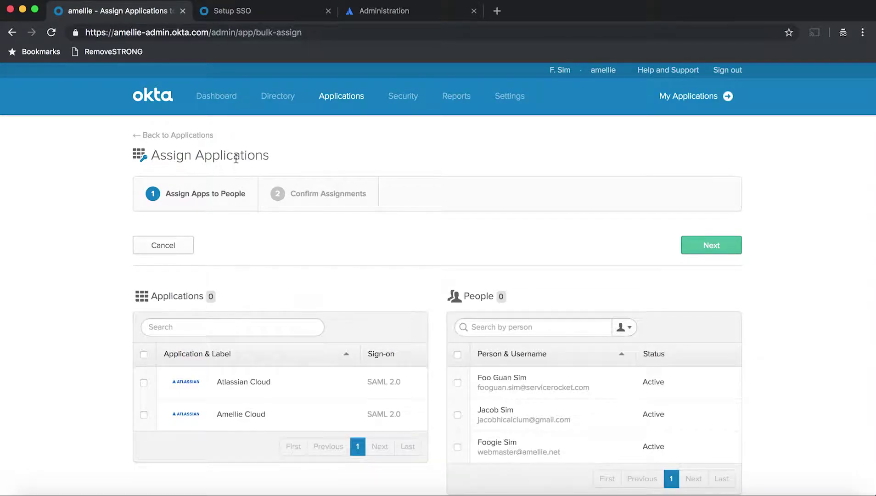
pyautogui.moveTo(351, 99)
pyautogui.click(359, 127)
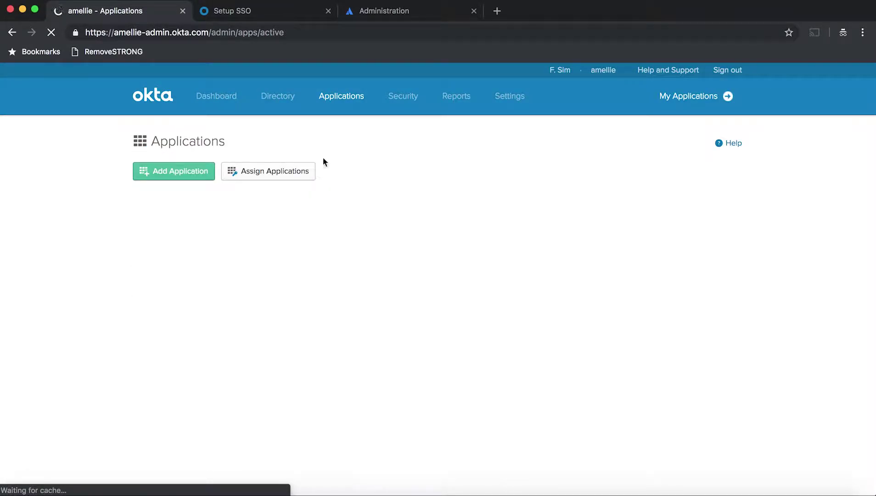
# In Assign Applications, select Amellie Cloud and two of the three people.
pyautogui.click(288, 171)
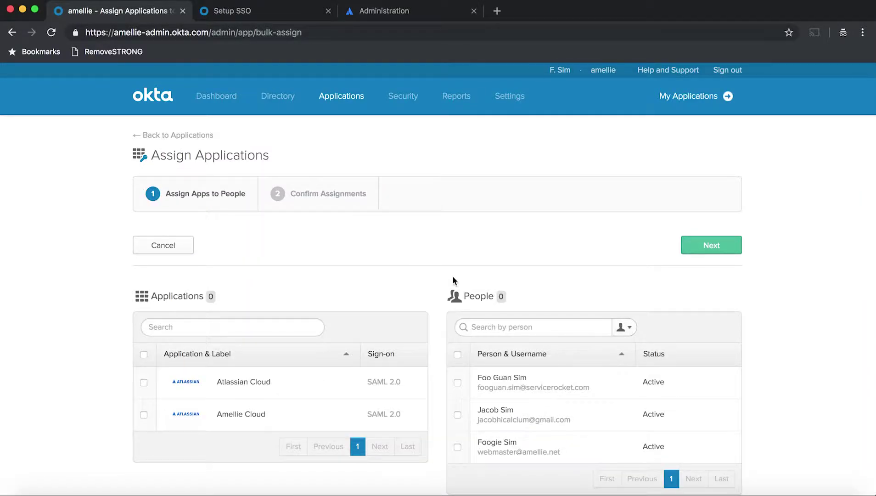
pyautogui.scroll(-2, 453, 280)
pyautogui.click(457, 294)
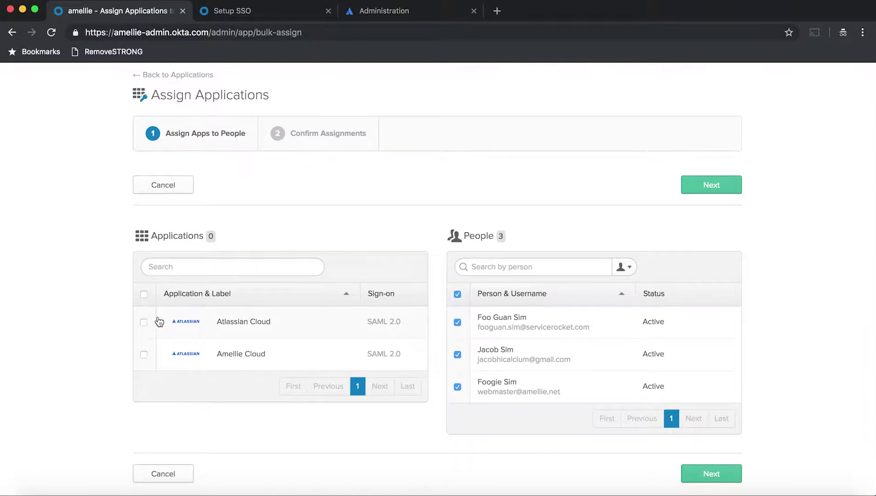
pyautogui.click(144, 355)
pyautogui.click(458, 323)
pyautogui.click(624, 267)
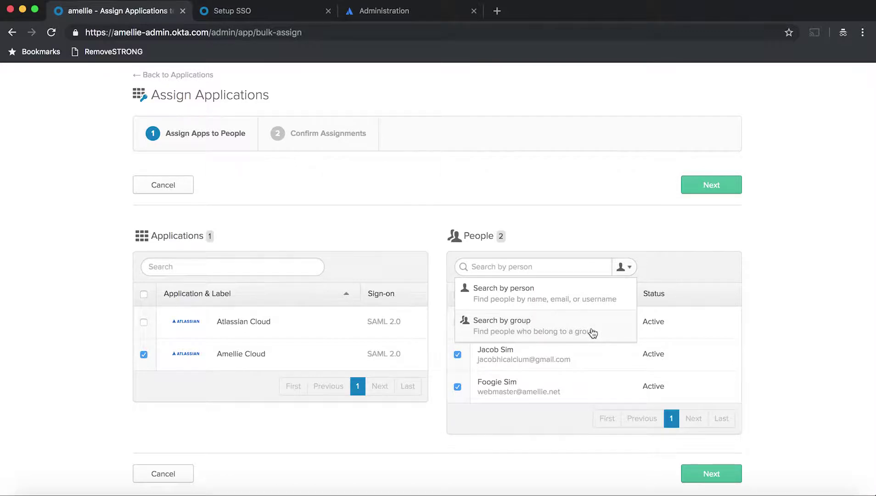
pyautogui.click(589, 230)
# Review and confirm the Amellie Cloud assignments for the two people.
pyautogui.click(703, 469)
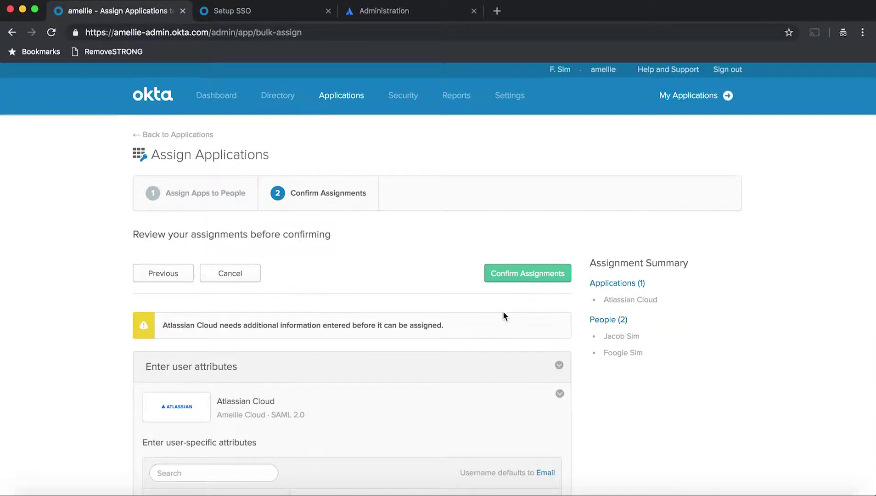
pyautogui.scroll(-3, 507, 244)
pyautogui.scroll(-5, 512, 221)
pyautogui.scroll(4, 510, 232)
pyautogui.scroll(4, 507, 380)
pyautogui.click(506, 277)
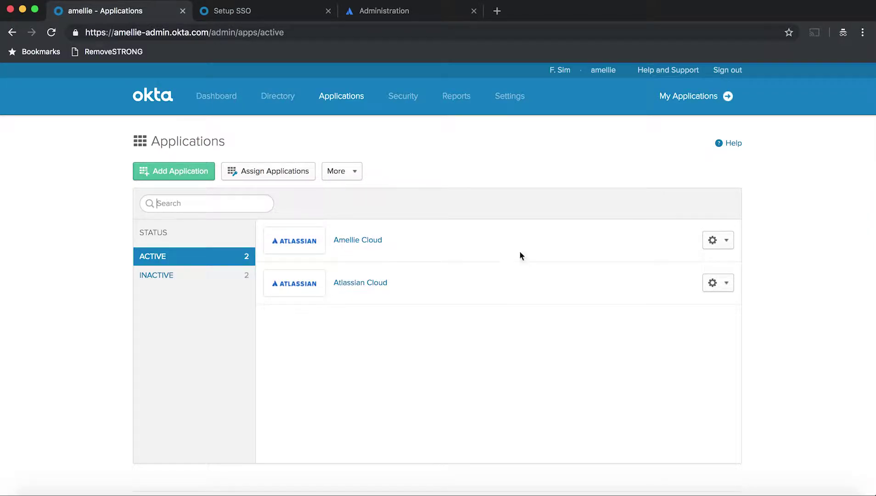
# Check the dashboard shows the Amellie Cloud Jira and Confluence tiles, then close the window.
pyautogui.click(678, 103)
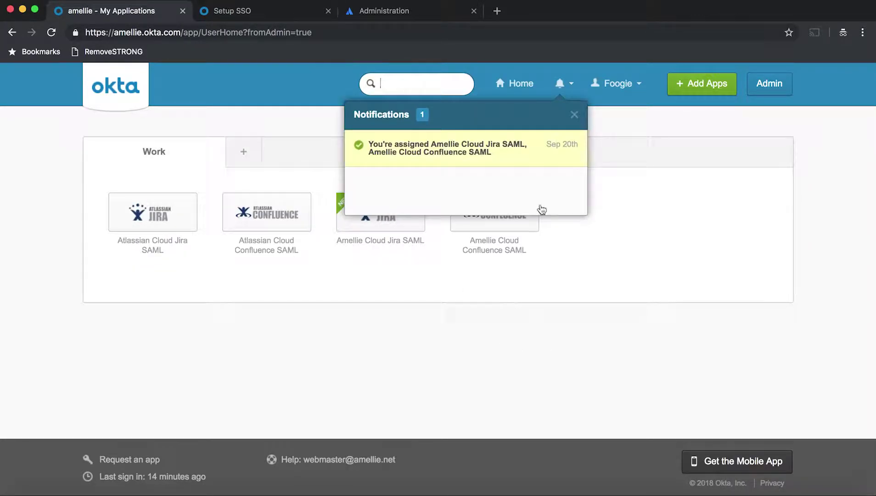
pyautogui.click(574, 114)
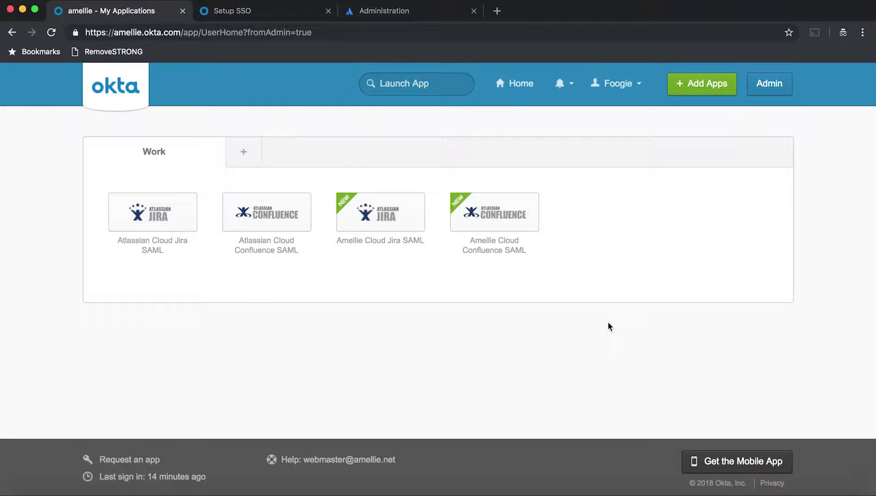
pyautogui.click(10, 9)
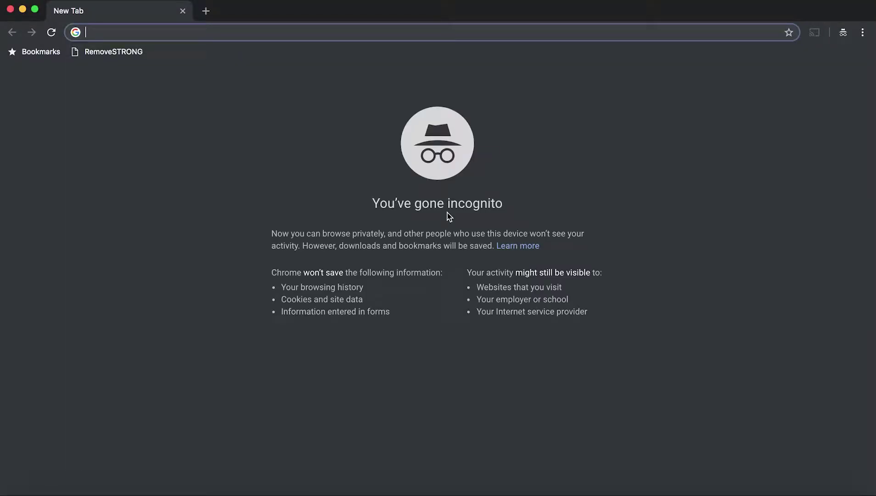
# Sign in via amellie.okta.com, view the Confluence user profile, then close the incognito window.
pyautogui.write('amellie.okta.com')
pyautogui.press('Return')
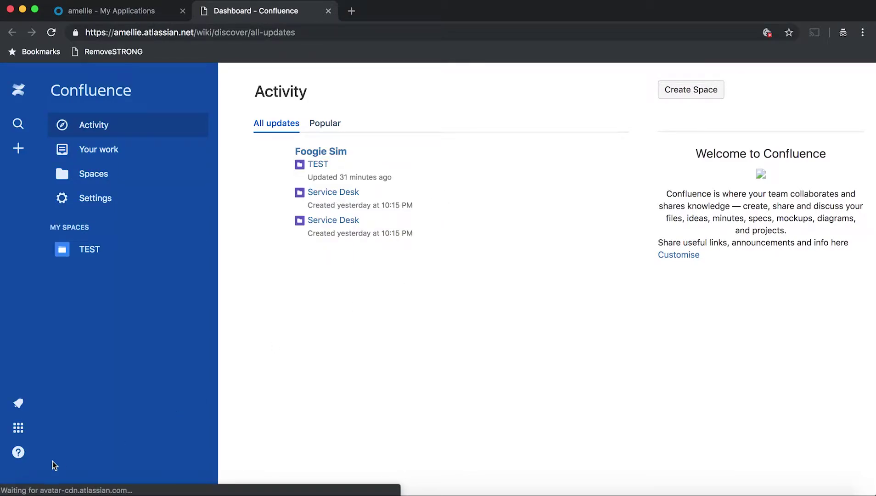
pyautogui.click(17, 475)
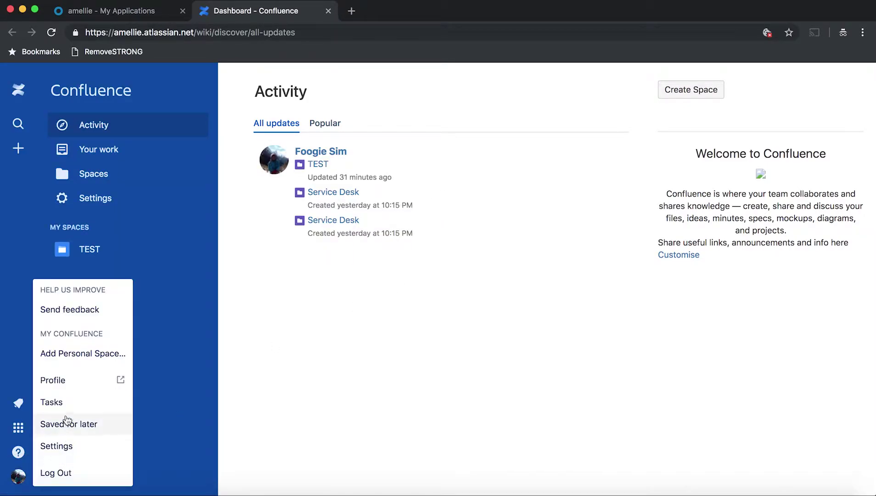
pyautogui.click(64, 386)
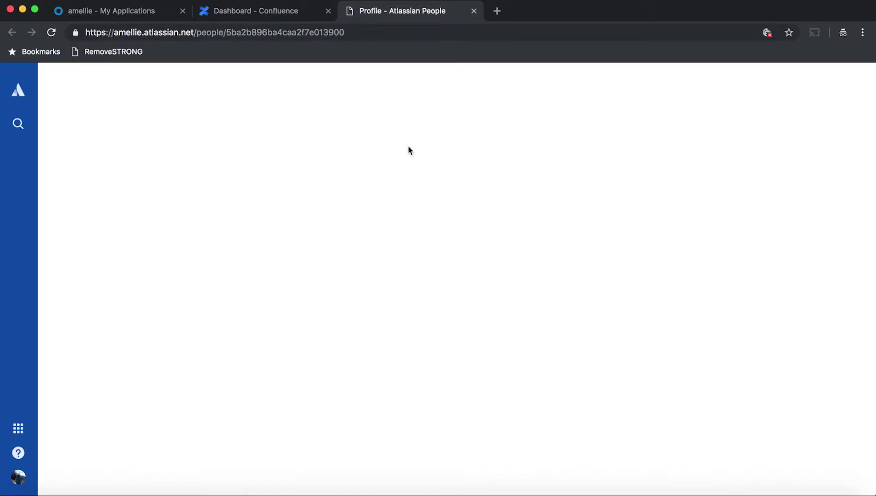
pyautogui.click(10, 10)
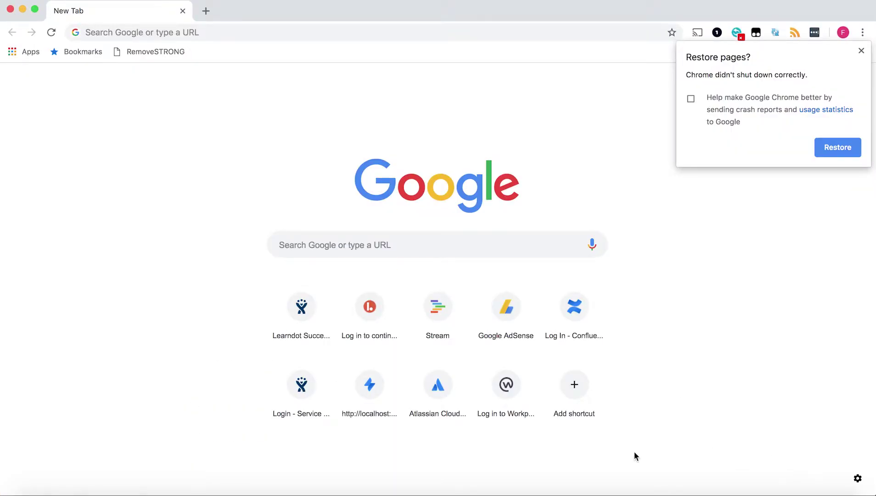
# Load amellie.atlassian.net in a new incognito window and continue login with the email.
pyautogui.click(256, 241)
pyautogui.press('super+shift+n')
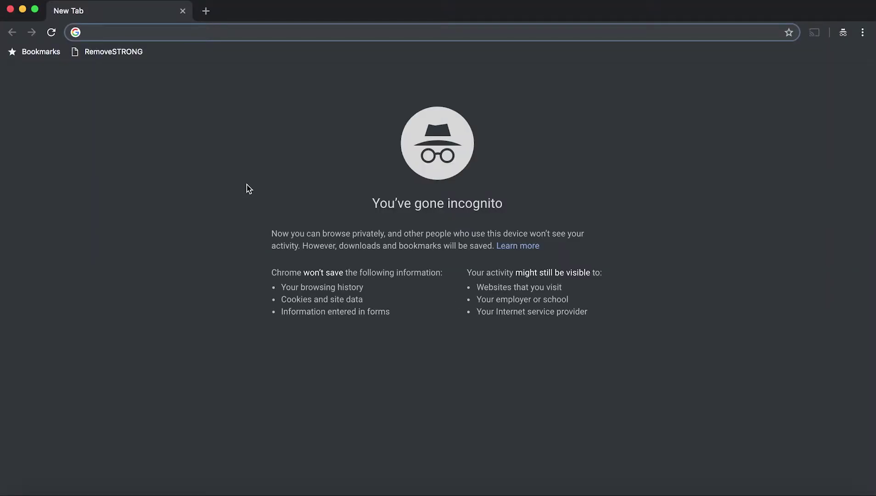
pyautogui.write('amellie.atlassian')
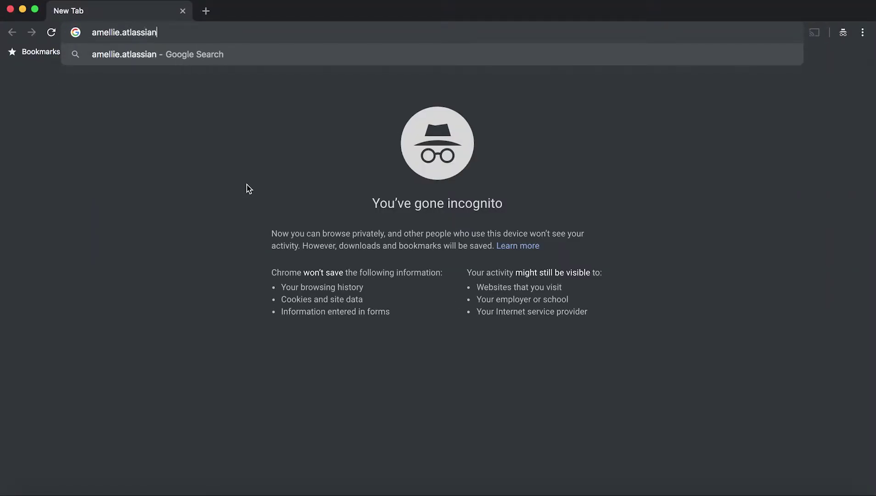
pyautogui.write('.net')
pyautogui.press('Return')
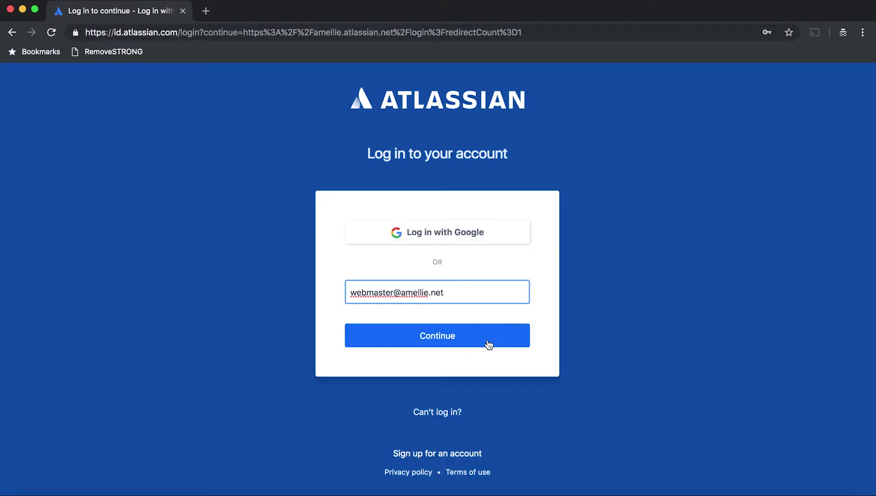
pyautogui.click(488, 342)
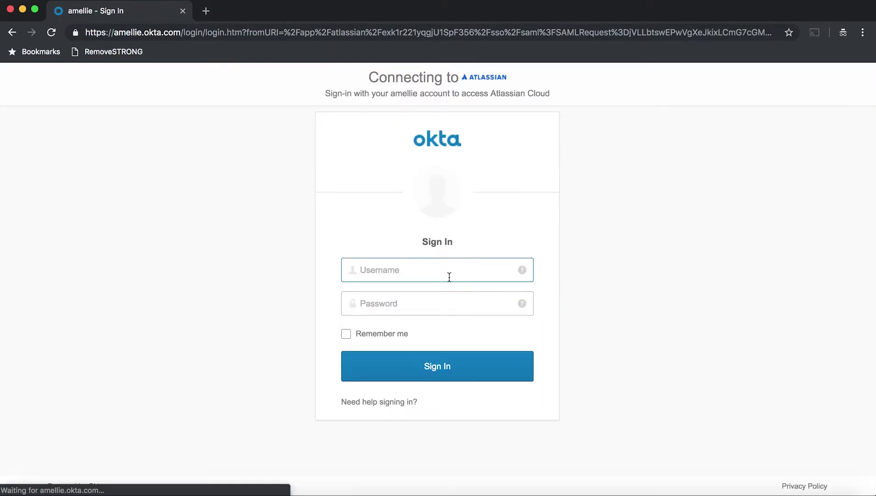
# Fill the Okta username and saved password and sign in.
pyautogui.click(452, 272)
pyautogui.write('webmaster')
pyautogui.press('super+backslash')
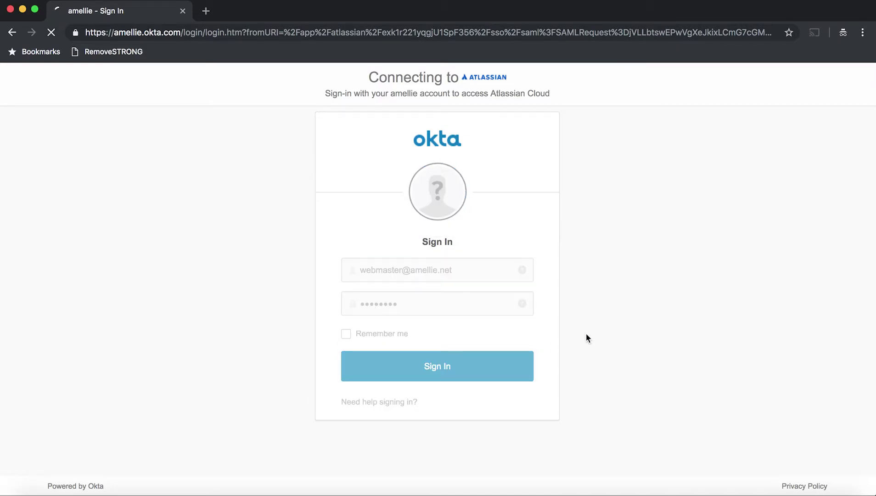